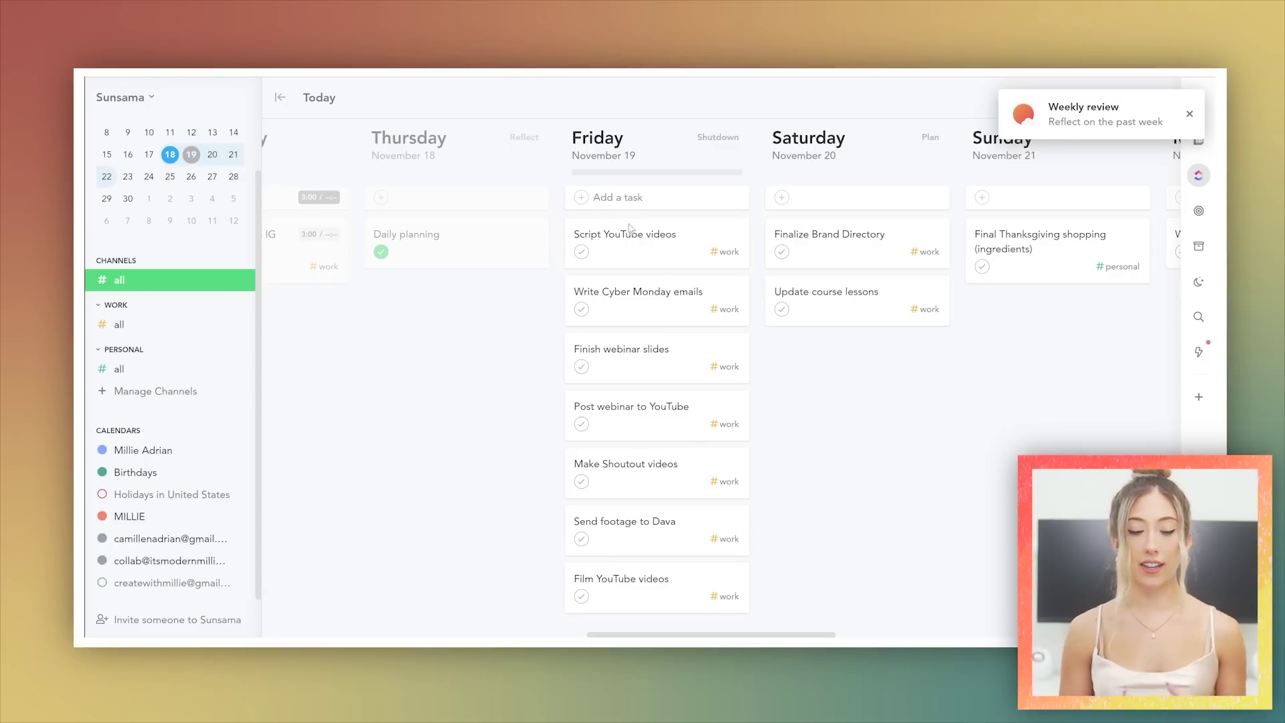
- Try to move the Script YouTube videos task from Friday, November 19 to Thursday, November 18
{"action": "left_click_drag", "start_coordinate": [602, 249], "coordinate": [467, 252]}
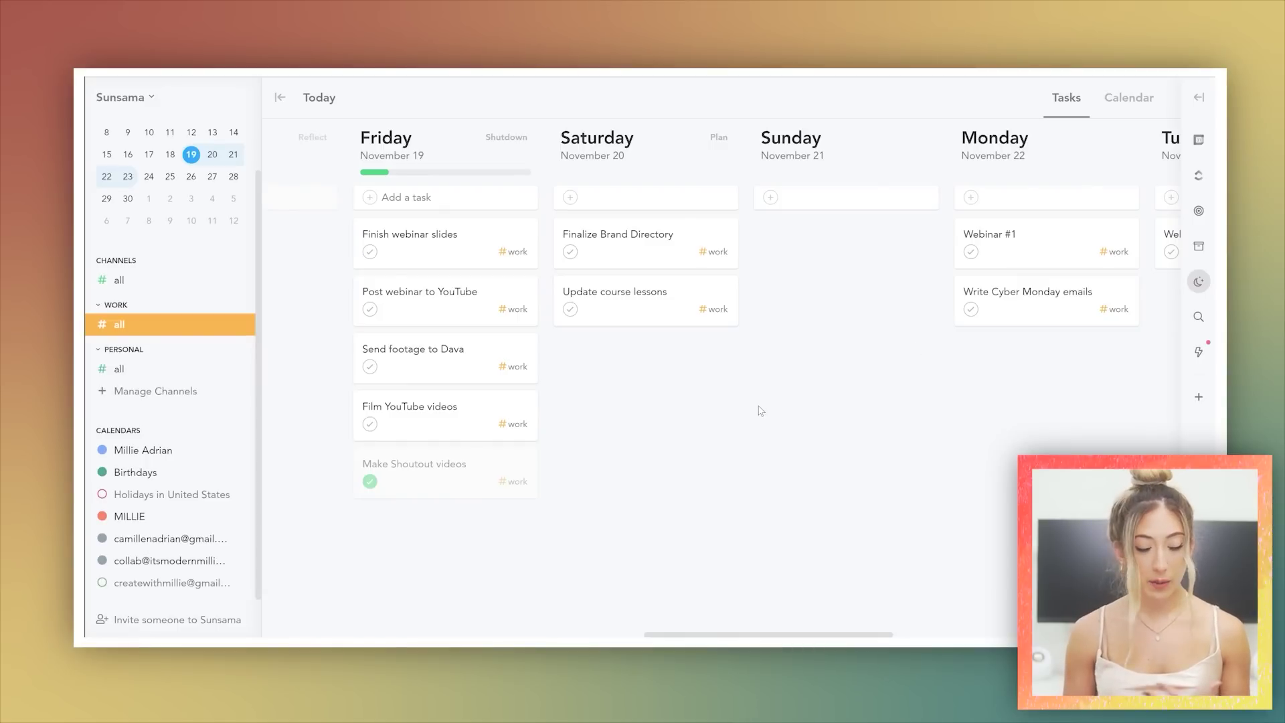
- Filter the task board to personal tasks only and look through the days around Sunday, November 21
{"action": "scroll", "coordinate": [760, 410], "scroll_direction": "left", "scroll_amount": 3}
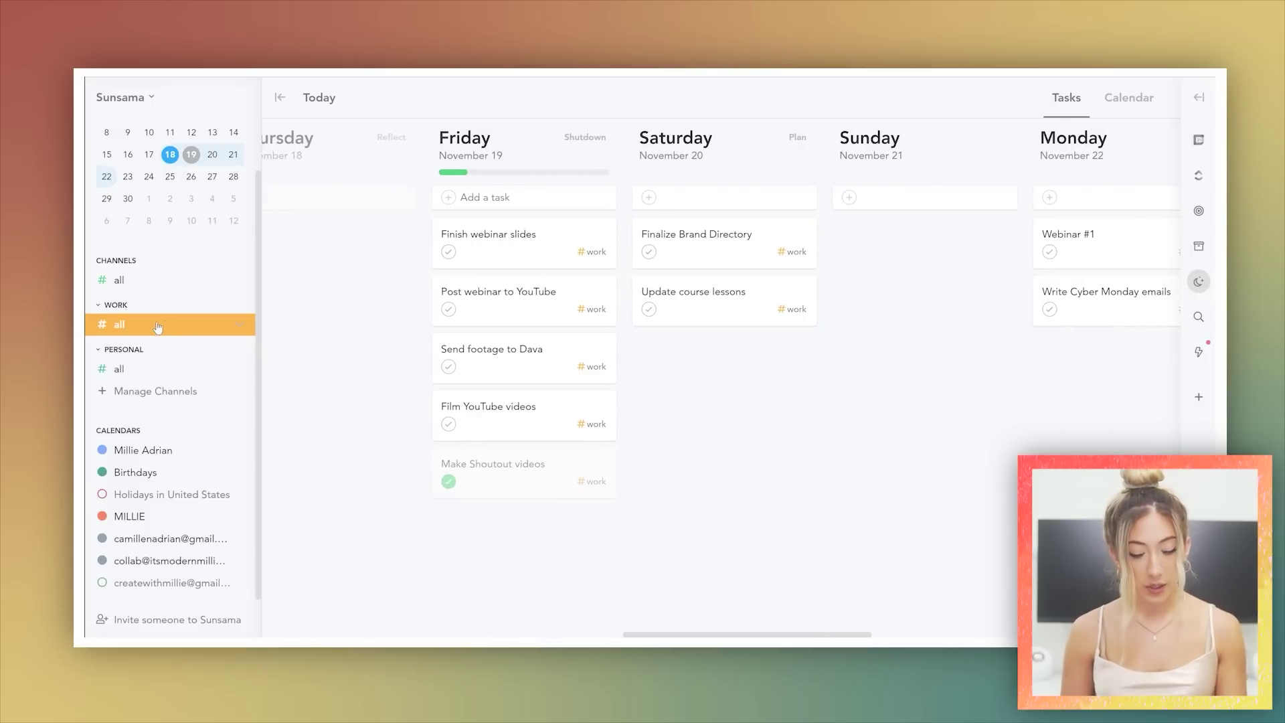
{"action": "left_click", "coordinate": [164, 373]}
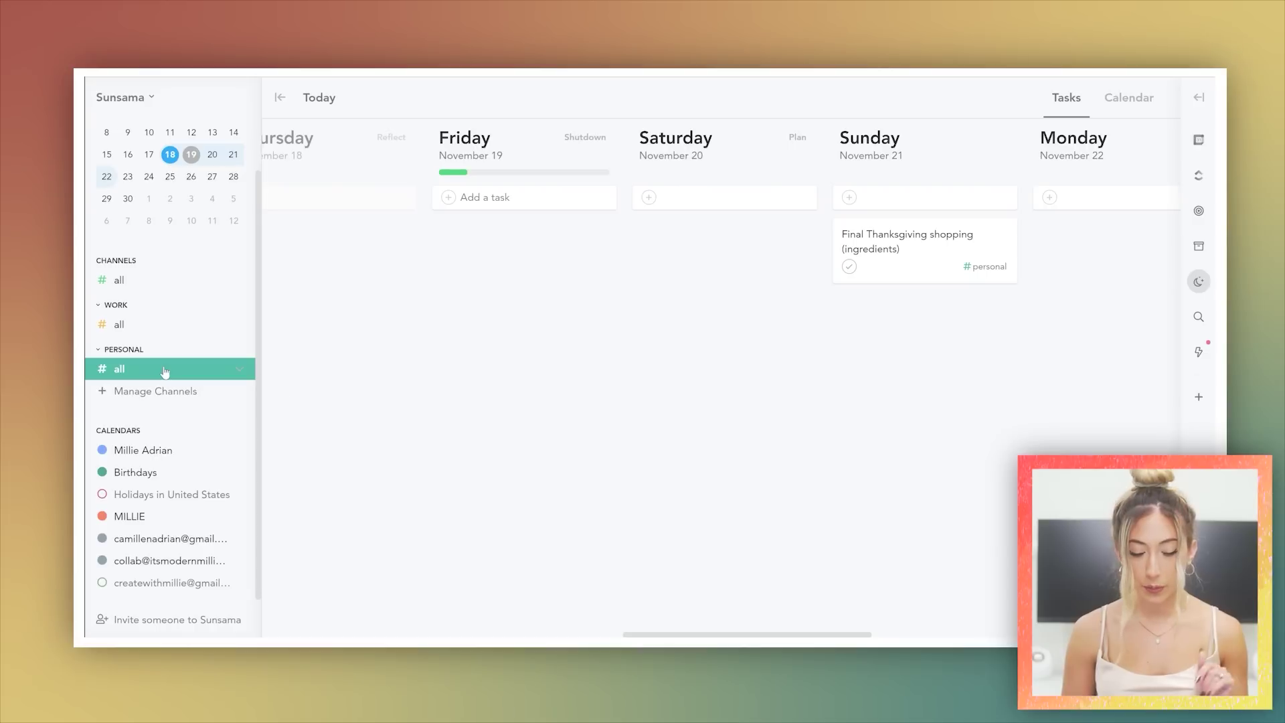
{"action": "scroll", "coordinate": [377, 397], "scroll_direction": "right", "scroll_amount": 1}
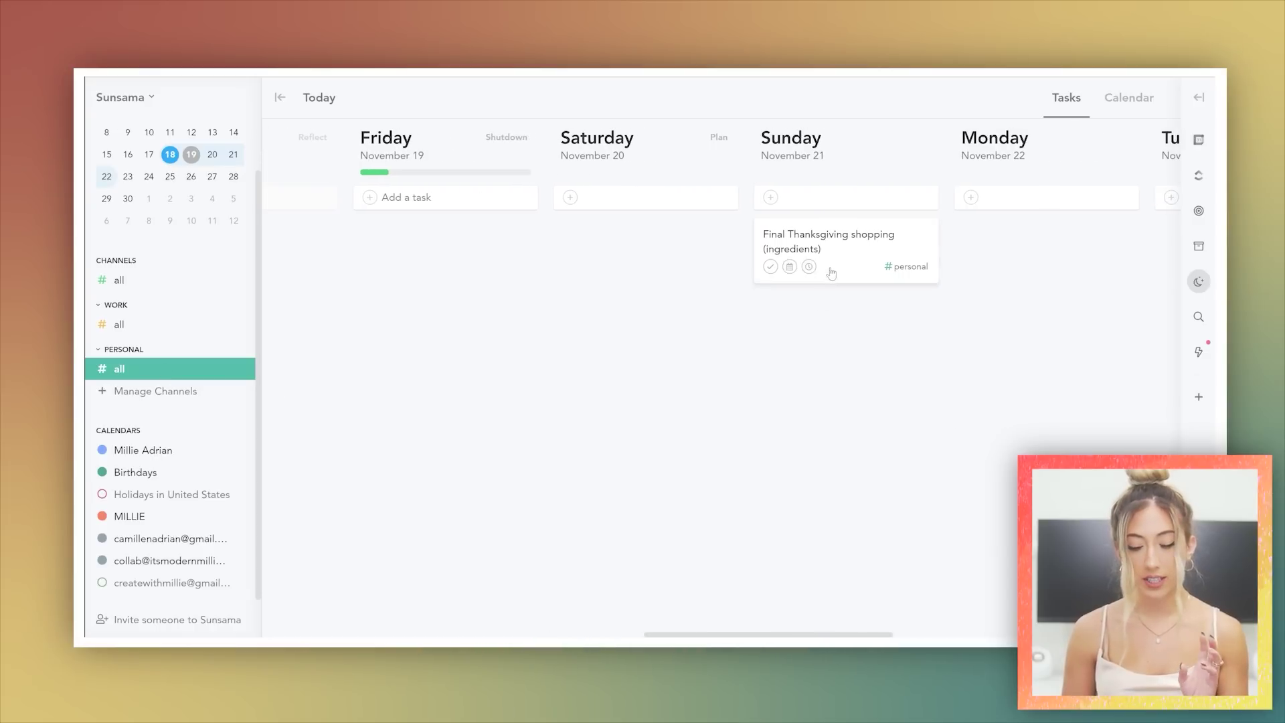
{"action": "scroll", "coordinate": [714, 428], "scroll_direction": "right", "scroll_amount": 3}
{"action": "scroll", "coordinate": [714, 429], "scroll_direction": "left", "scroll_amount": 3}
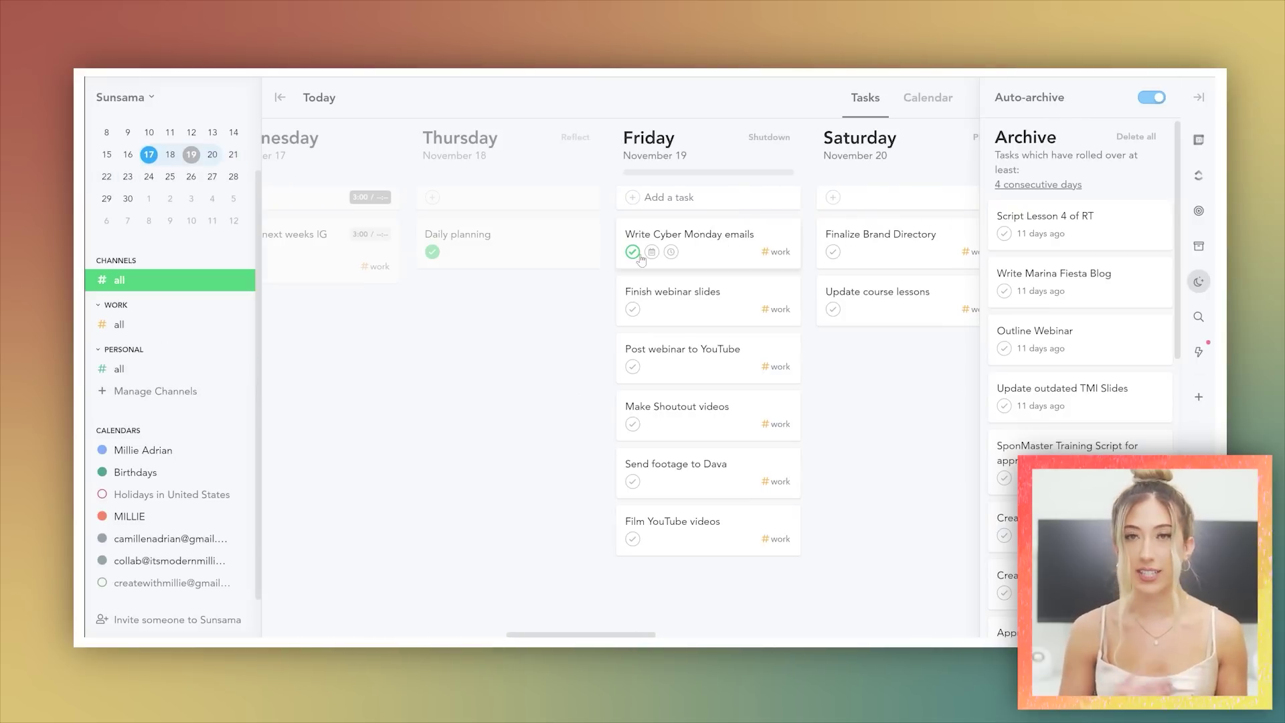
- Reschedule the Write Cyber Monday emails task from Friday to Monday, November 22, and hide the Archive
{"action": "left_click", "coordinate": [633, 252]}
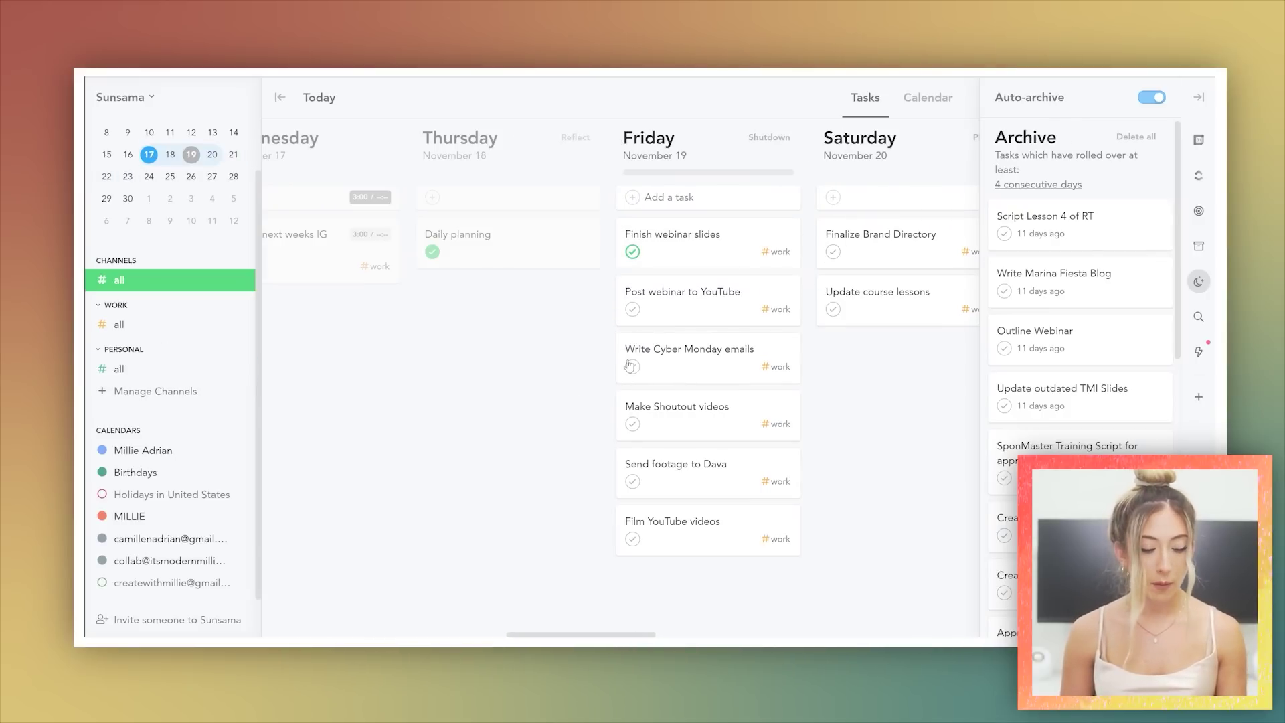
{"action": "scroll", "coordinate": [685, 333], "scroll_direction": "right", "scroll_amount": 3}
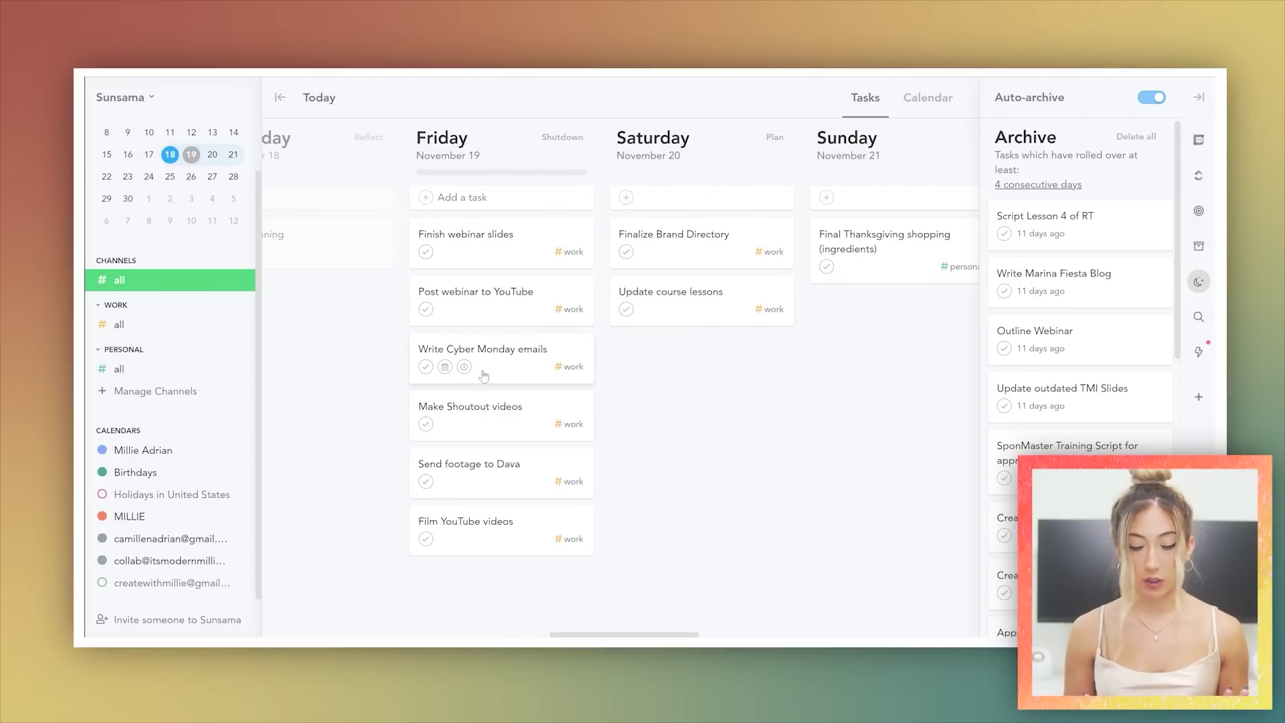
{"action": "left_click_drag", "start_coordinate": [536, 354], "coordinate": [941, 312]}
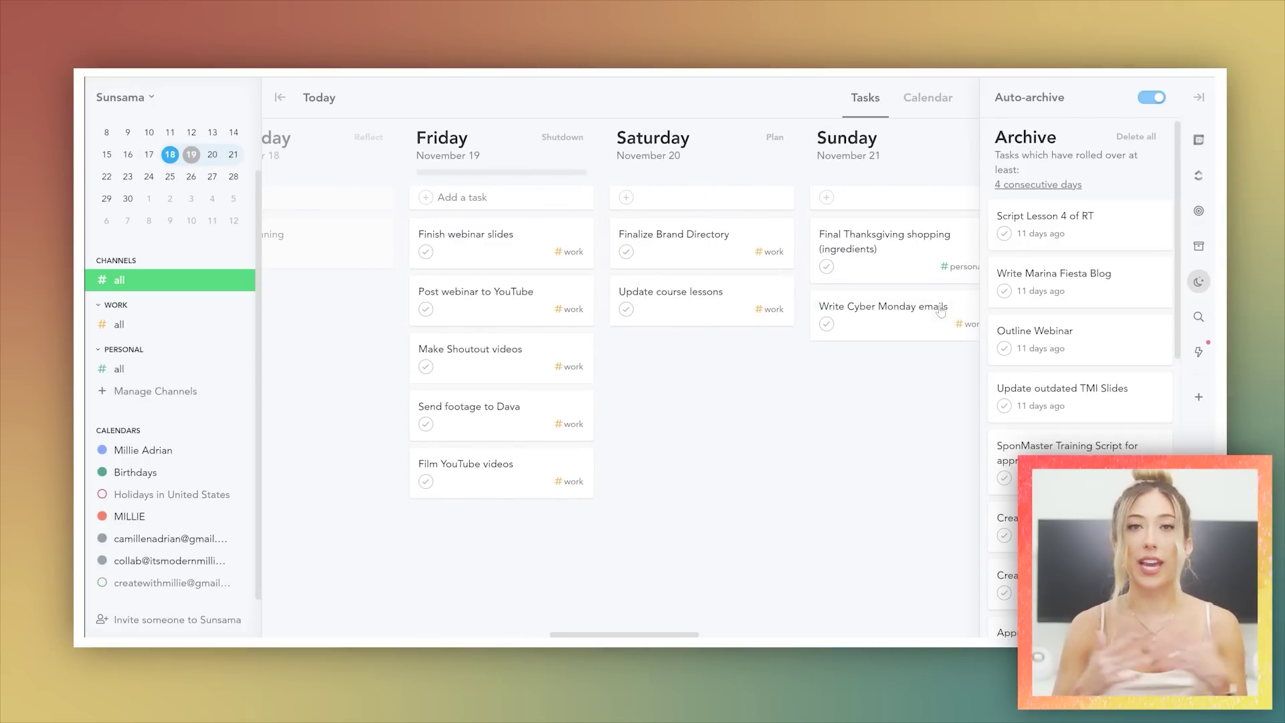
{"action": "scroll", "coordinate": [755, 425], "scroll_direction": "right", "scroll_amount": 4}
{"action": "left_click_drag", "start_coordinate": [601, 323], "coordinate": [776, 309]}
{"action": "left_click", "coordinate": [1199, 97]}
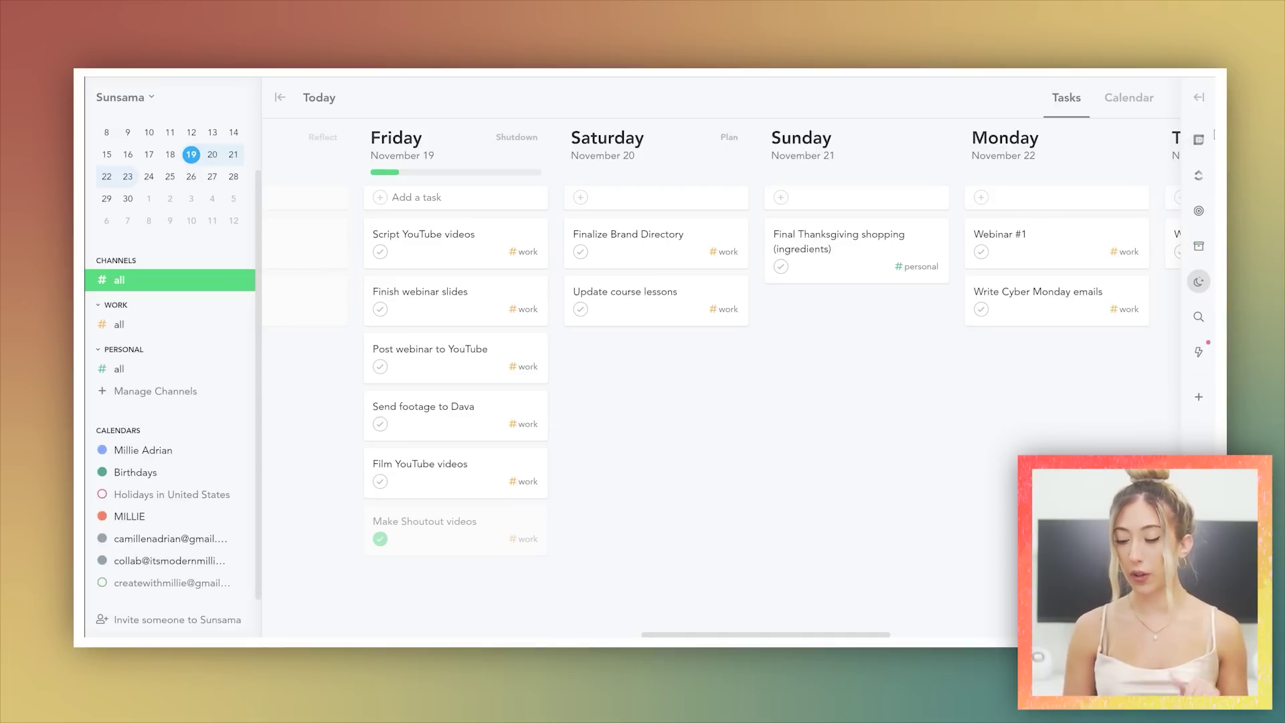
- Show the connected ClickUp tasks and look through the unscheduled ones alongside the upcoming days
{"action": "left_click", "coordinate": [1199, 399]}
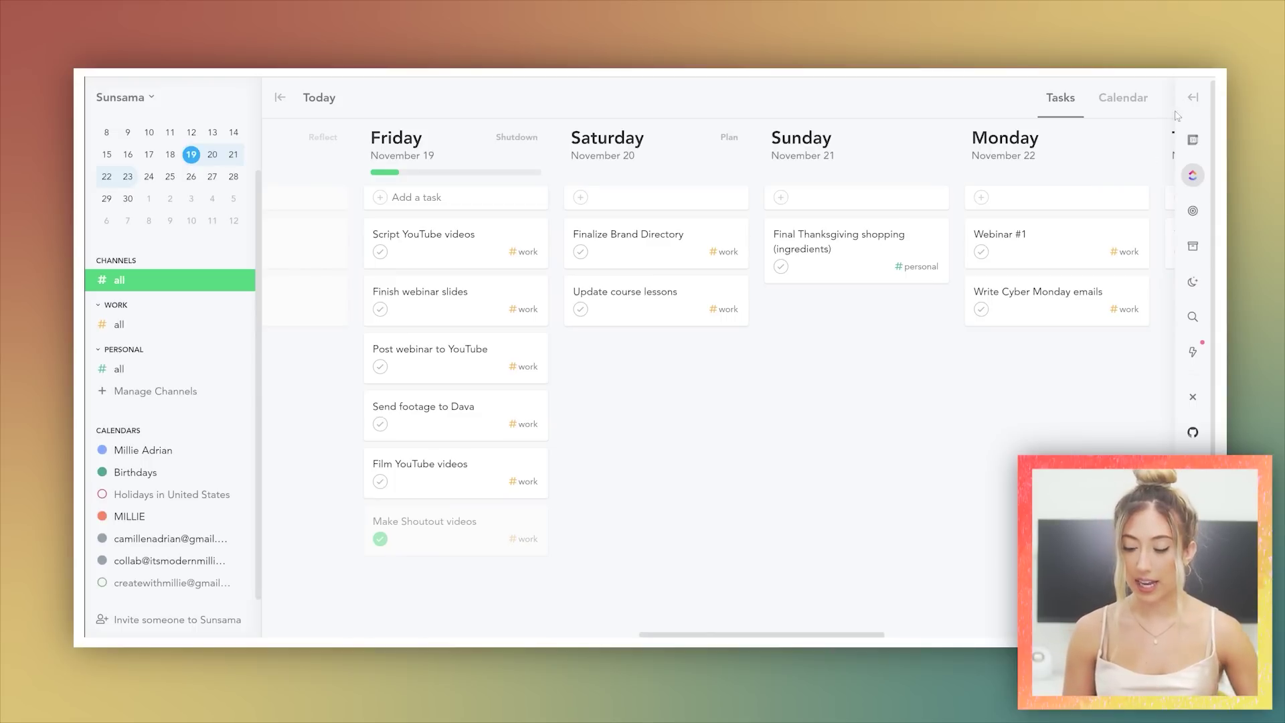
{"action": "left_click", "coordinate": [1193, 175]}
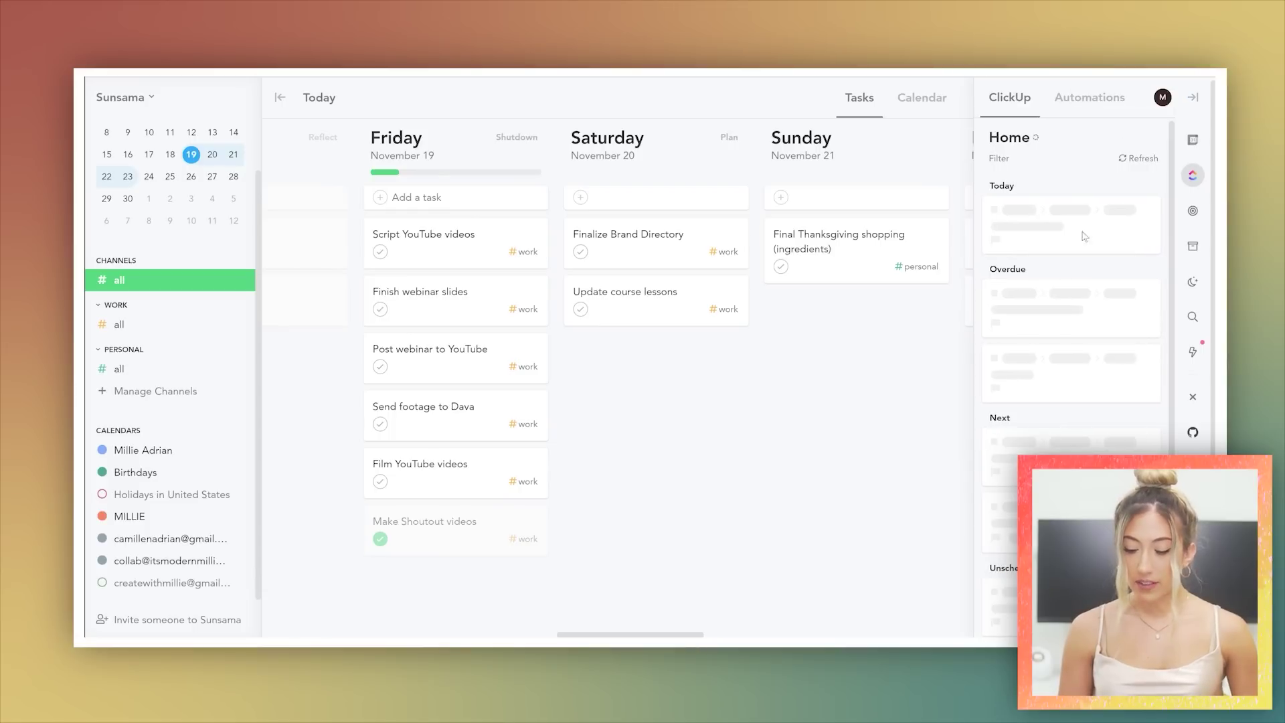
{"action": "scroll", "coordinate": [1088, 194], "scroll_direction": "down", "scroll_amount": 1}
{"action": "scroll", "coordinate": [1089, 200], "scroll_direction": "down", "scroll_amount": 3}
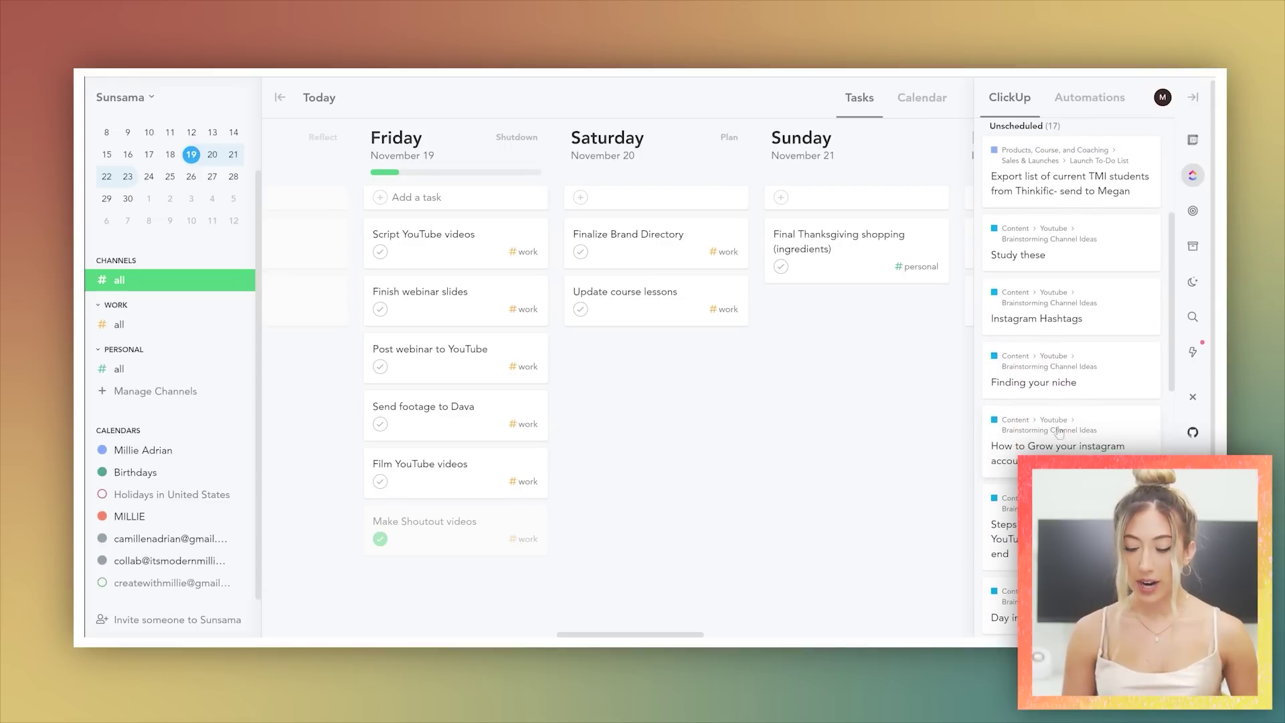
{"action": "scroll", "coordinate": [1085, 322], "scroll_direction": "down", "scroll_amount": 3}
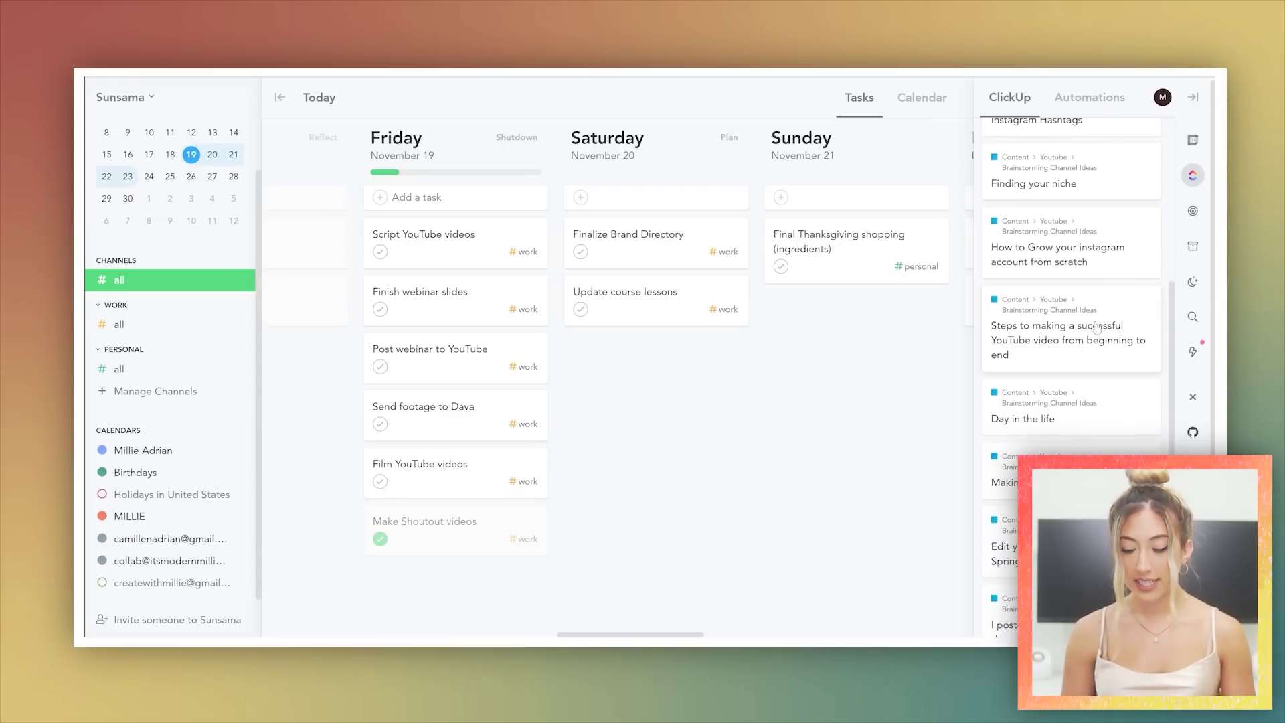
{"action": "scroll", "coordinate": [741, 338], "scroll_direction": "right", "scroll_amount": 10}
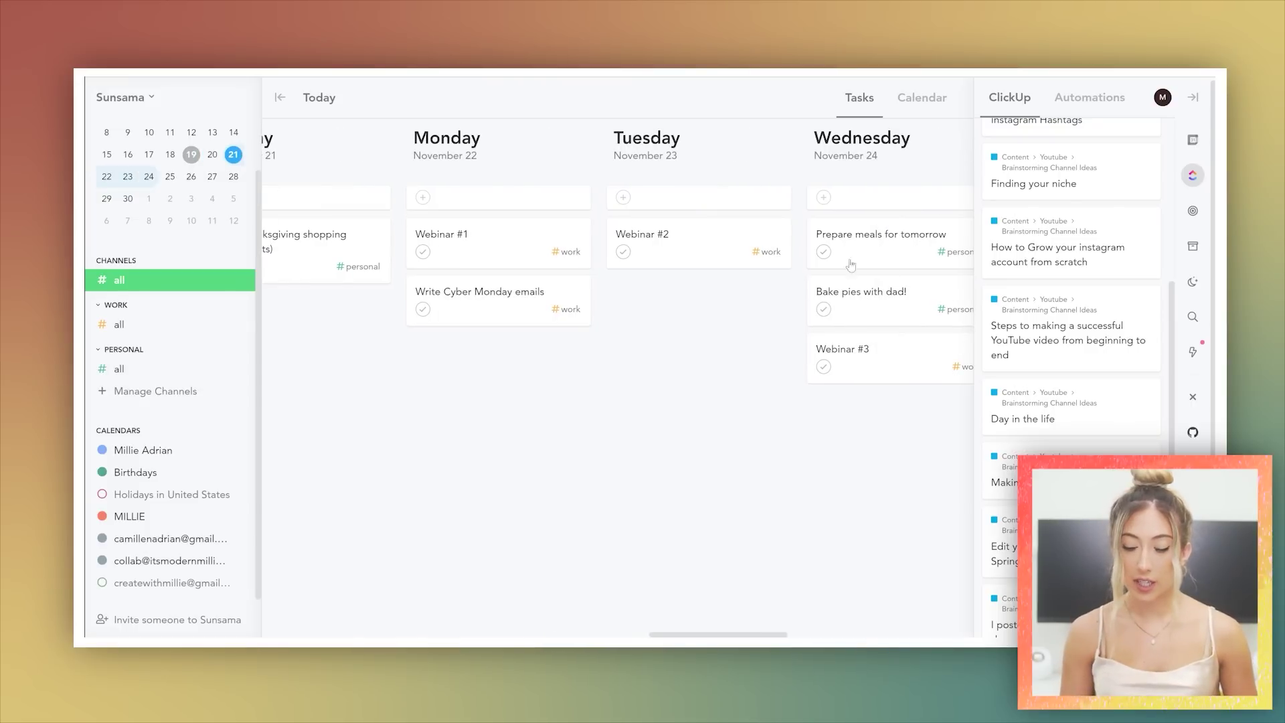
- Show the full-size calendar instead of the task board and set its time frame to Week
{"action": "left_click", "coordinate": [1193, 141]}
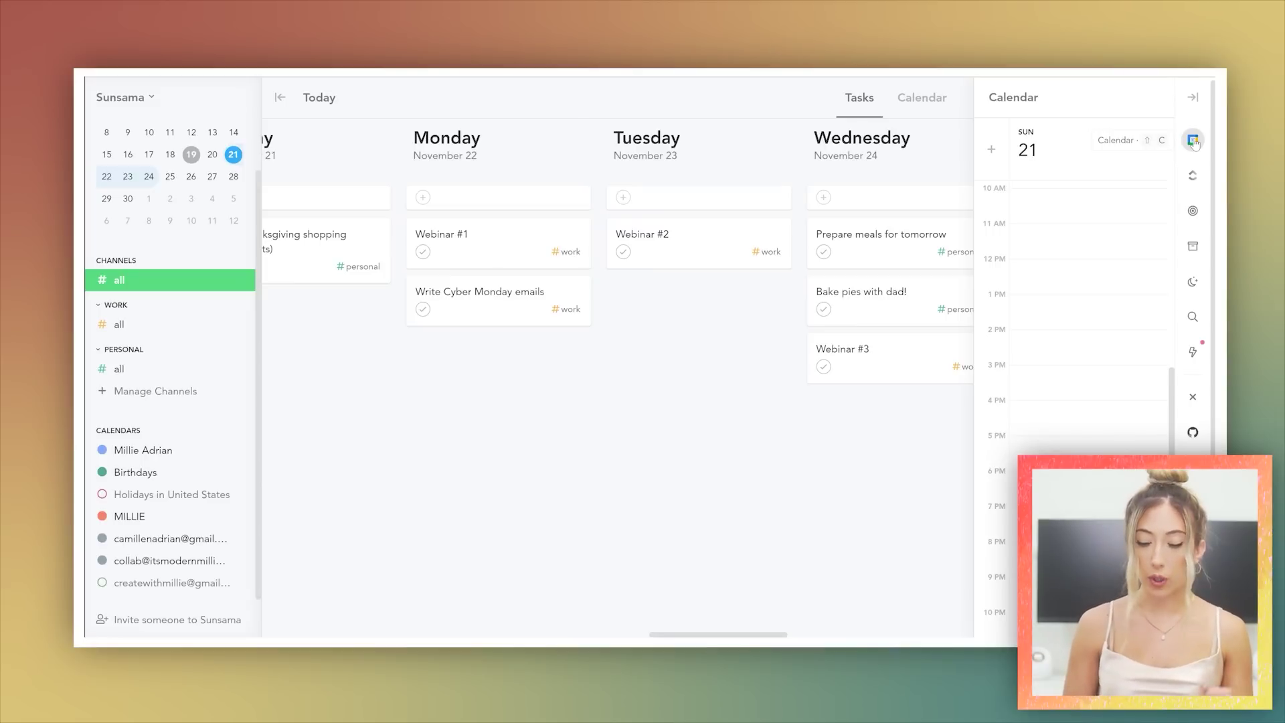
{"action": "left_click", "coordinate": [1198, 99]}
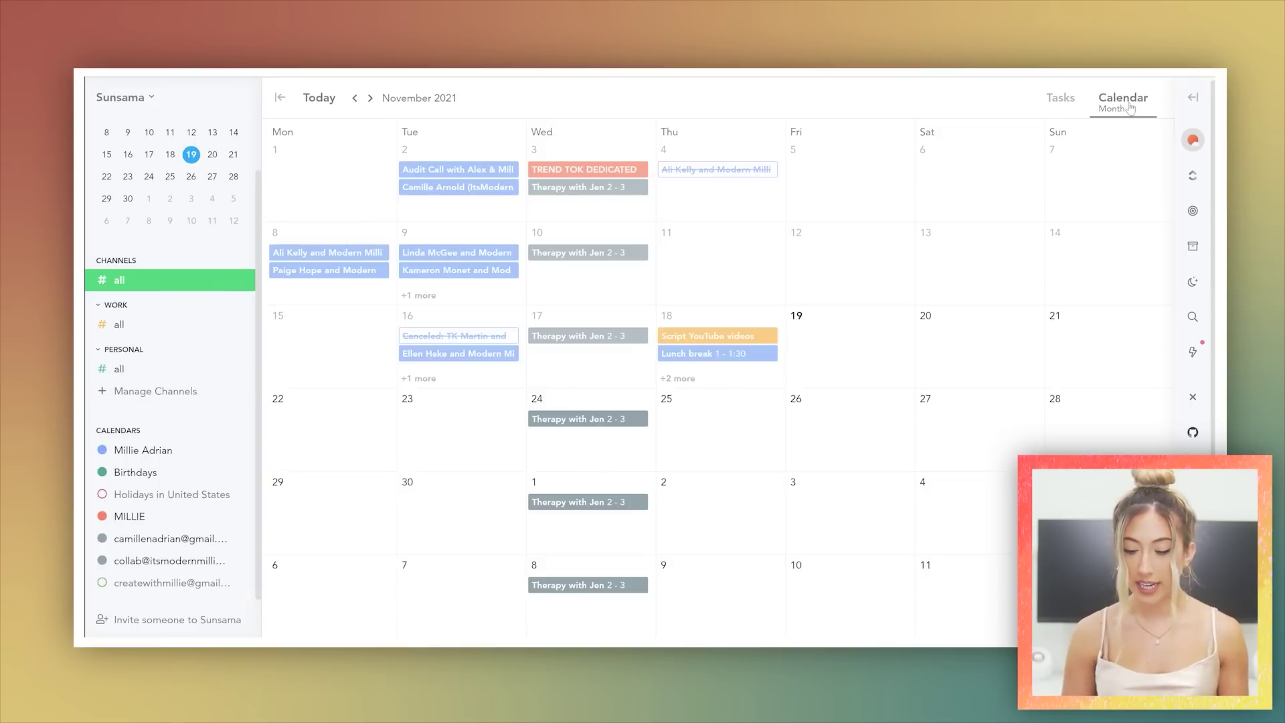
{"action": "left_click", "coordinate": [1130, 107]}
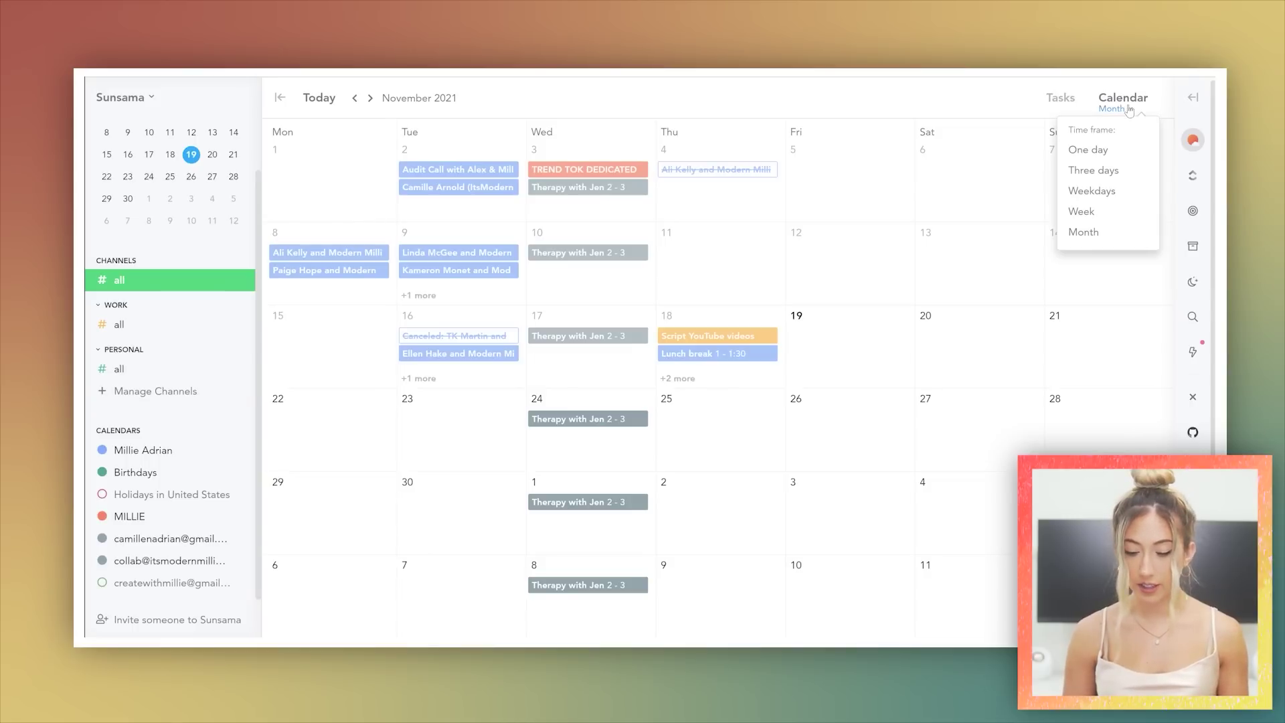
{"action": "left_click", "coordinate": [1103, 216]}
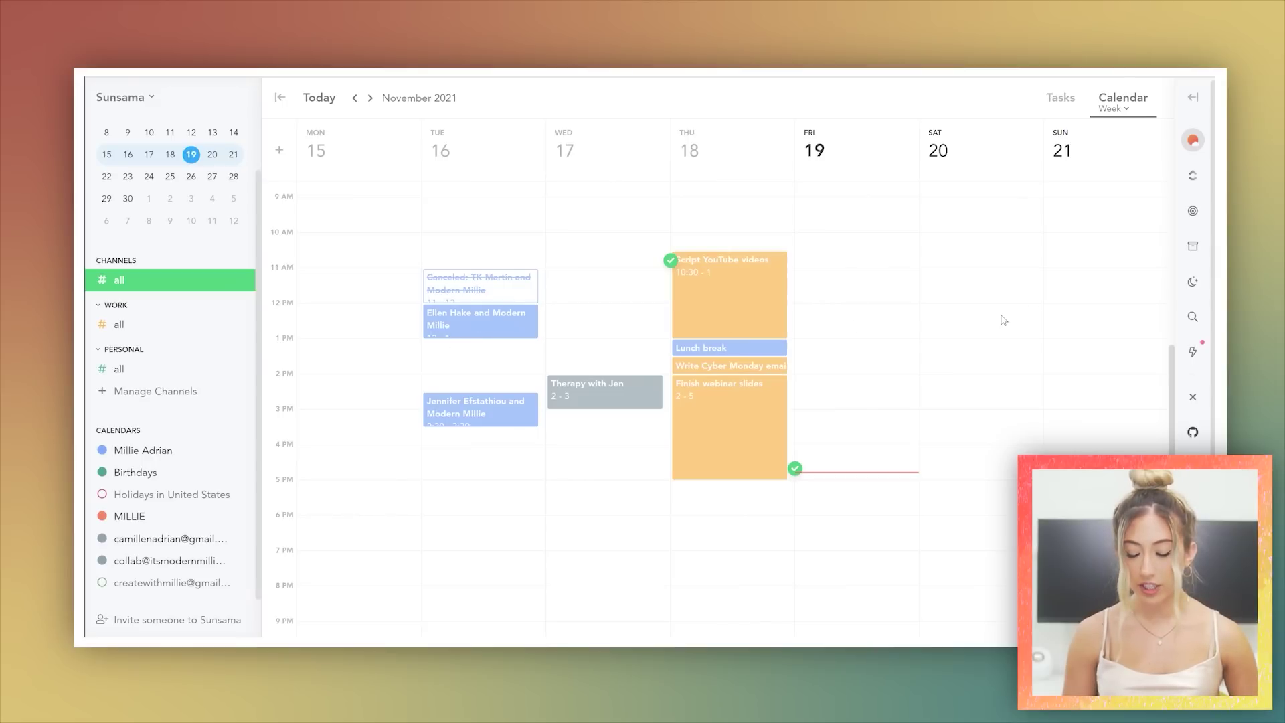
{"action": "left_click_drag", "start_coordinate": [1004, 318], "coordinate": [1002, 368]}
{"action": "left_click", "coordinate": [970, 335]}
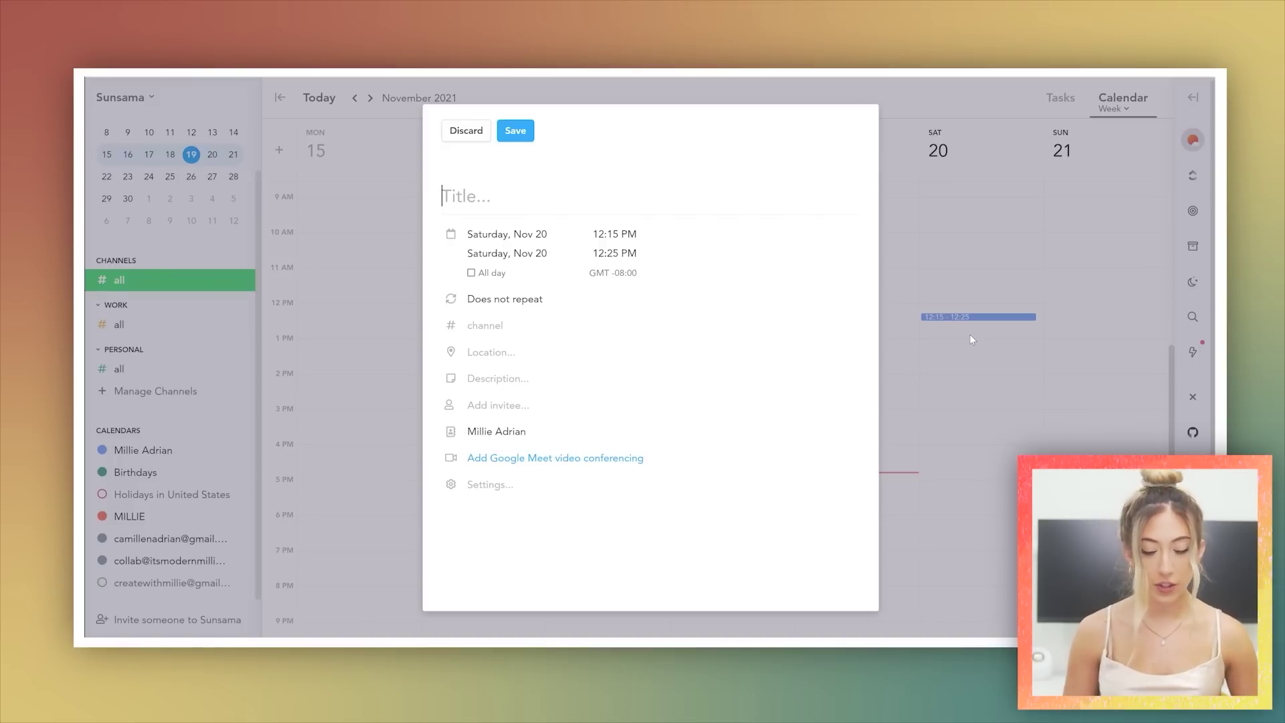
{"action": "left_click", "coordinate": [466, 130]}
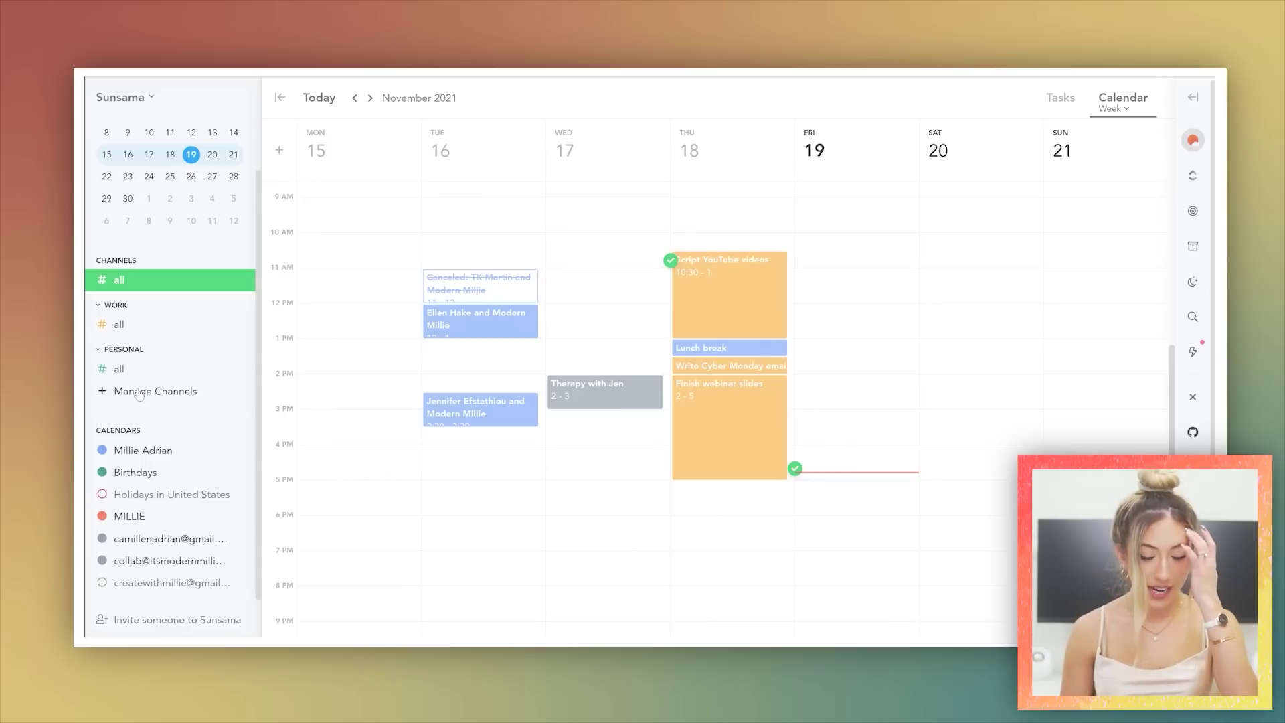
- Examine the contexts and the channel creation option in the channel management page, and close it
{"action": "left_click", "coordinate": [140, 391]}
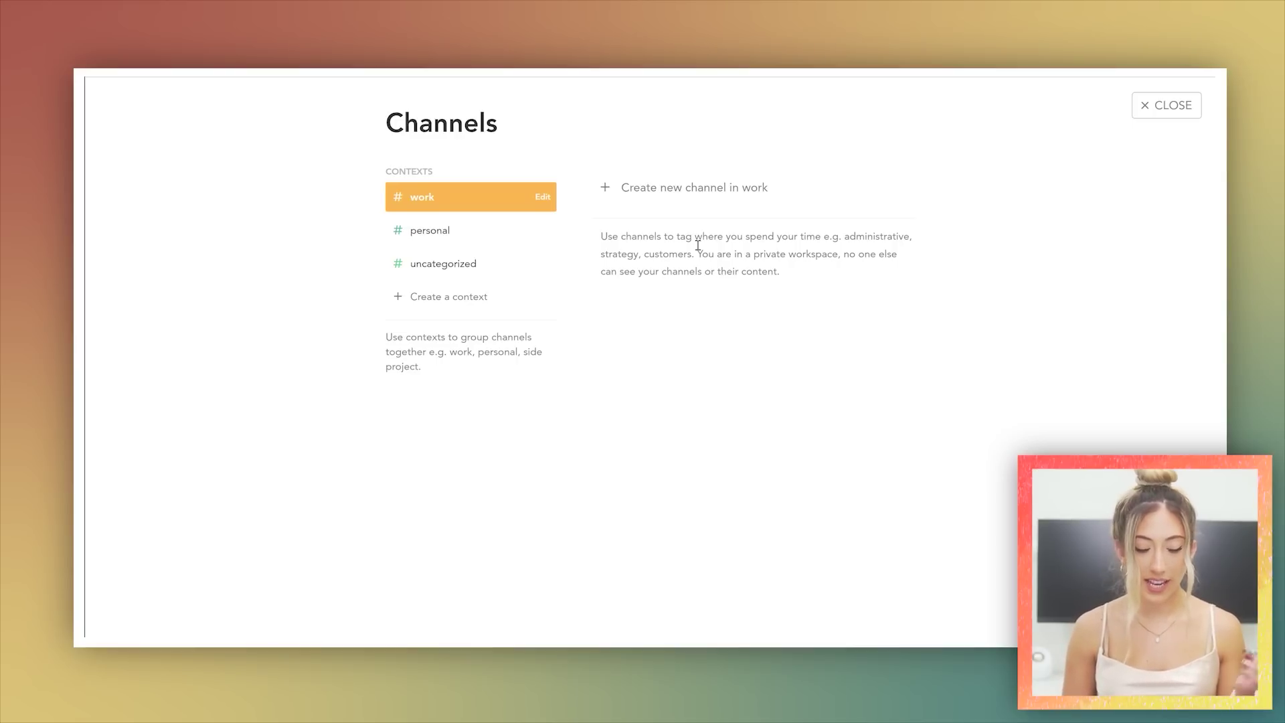
{"action": "left_click", "coordinate": [1158, 117]}
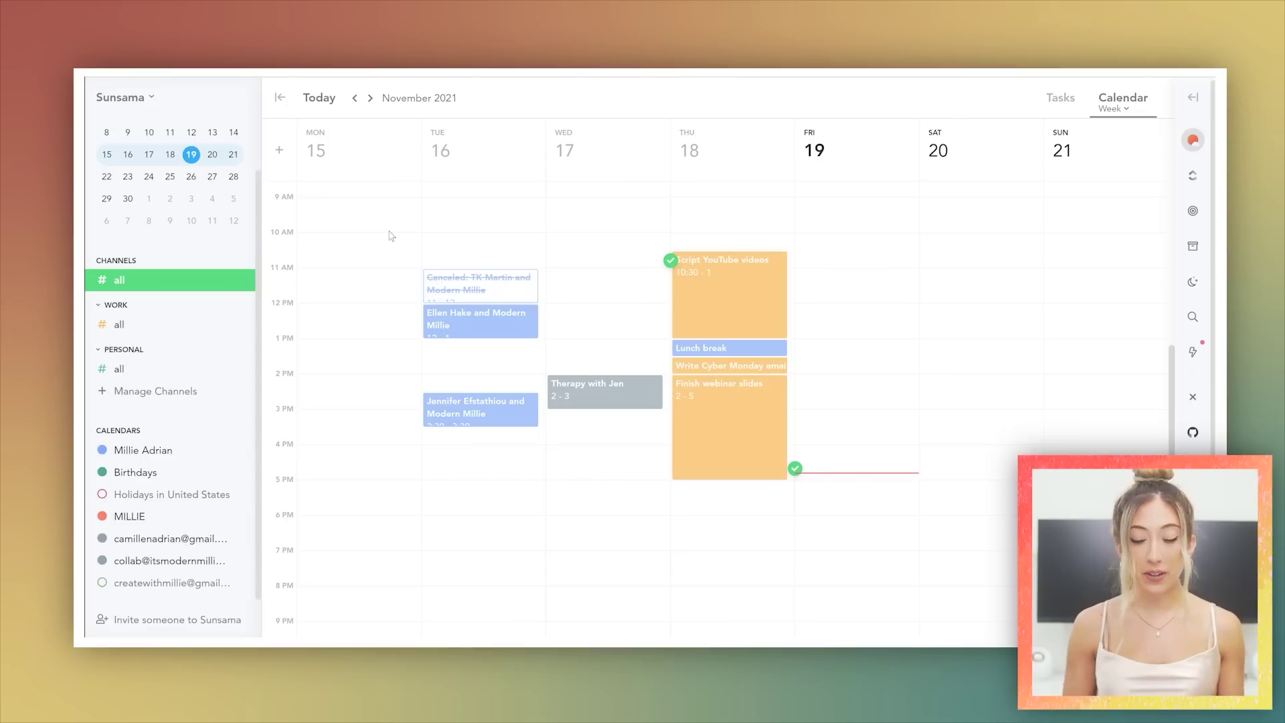
- Return to the task board and mark Friday's Script YouTube videos task as complete
{"action": "left_click", "coordinate": [1072, 107]}
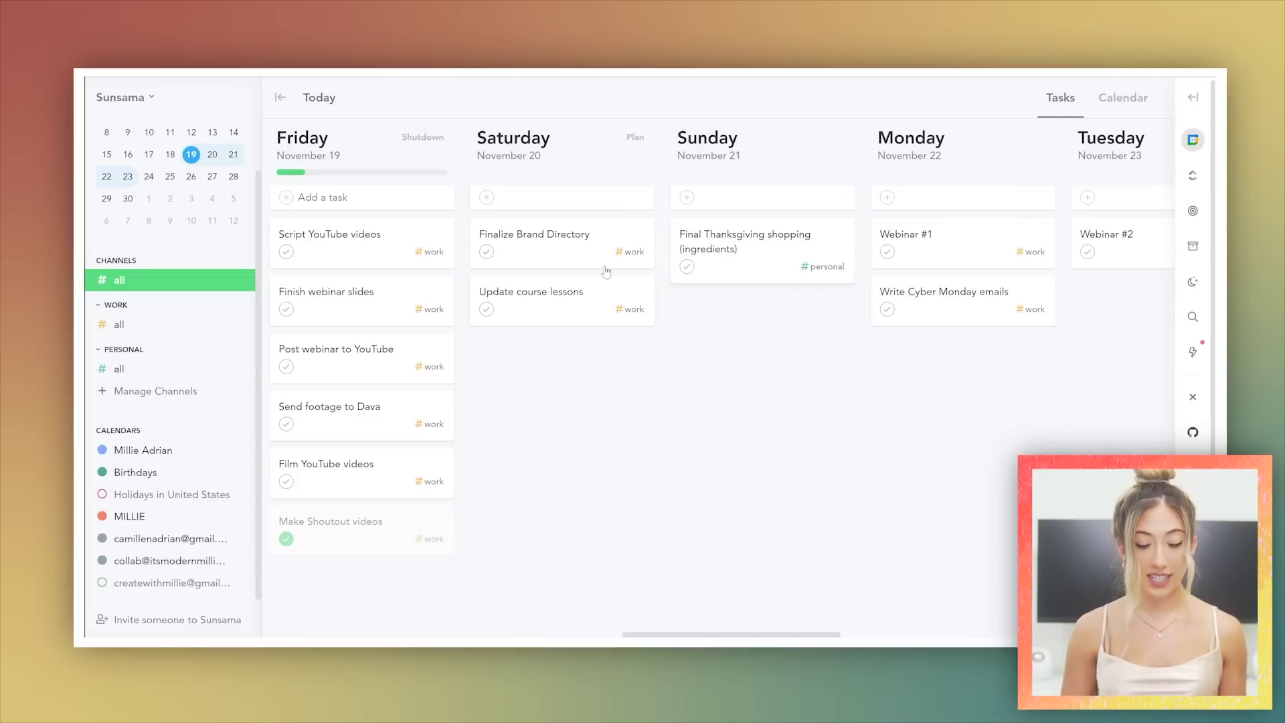
{"action": "left_click", "coordinate": [290, 254]}
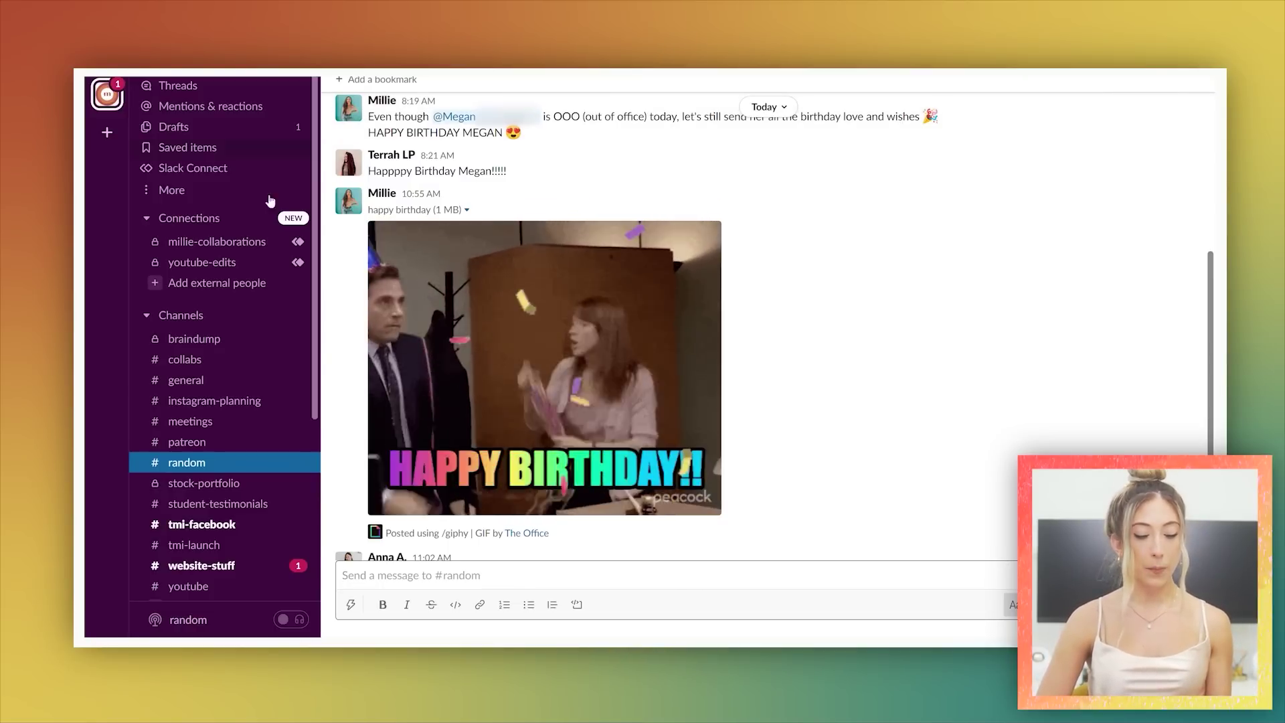
- Look through the channel and direct message lists in the Slack workspace
{"action": "scroll", "coordinate": [228, 299], "scroll_direction": "down", "scroll_amount": 5}
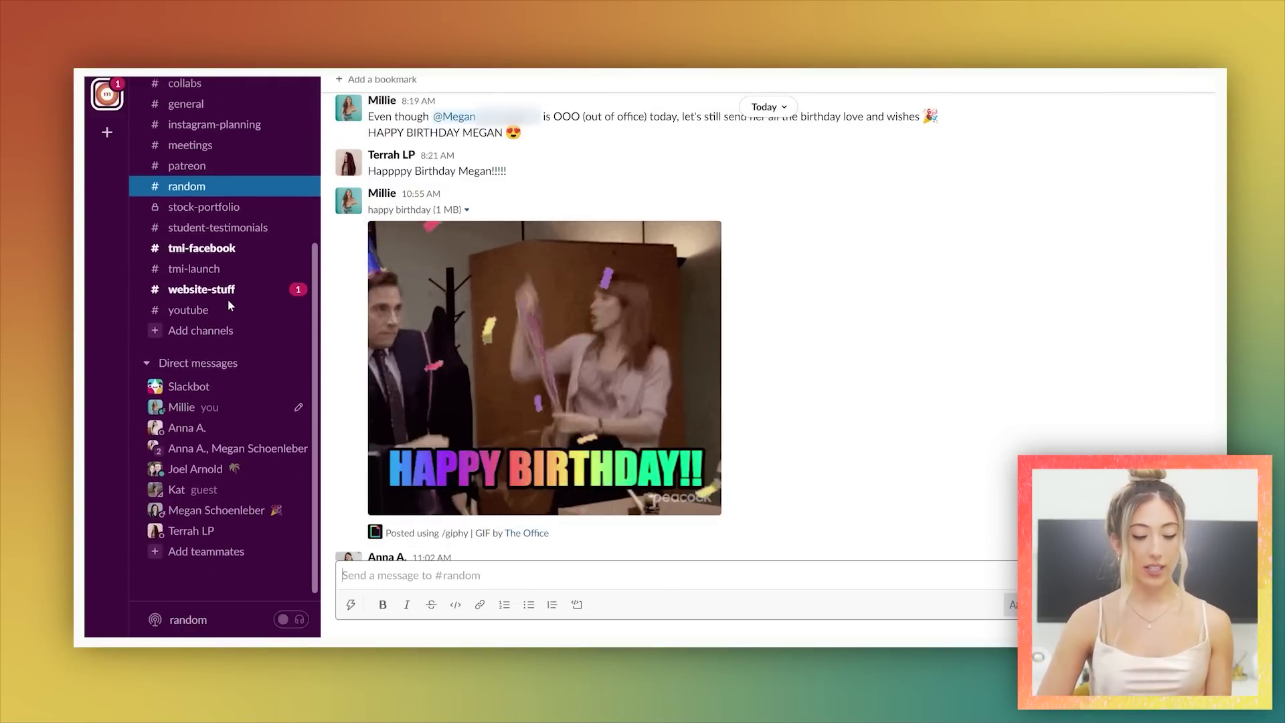
{"action": "scroll", "coordinate": [201, 402], "scroll_direction": "up", "scroll_amount": 2}
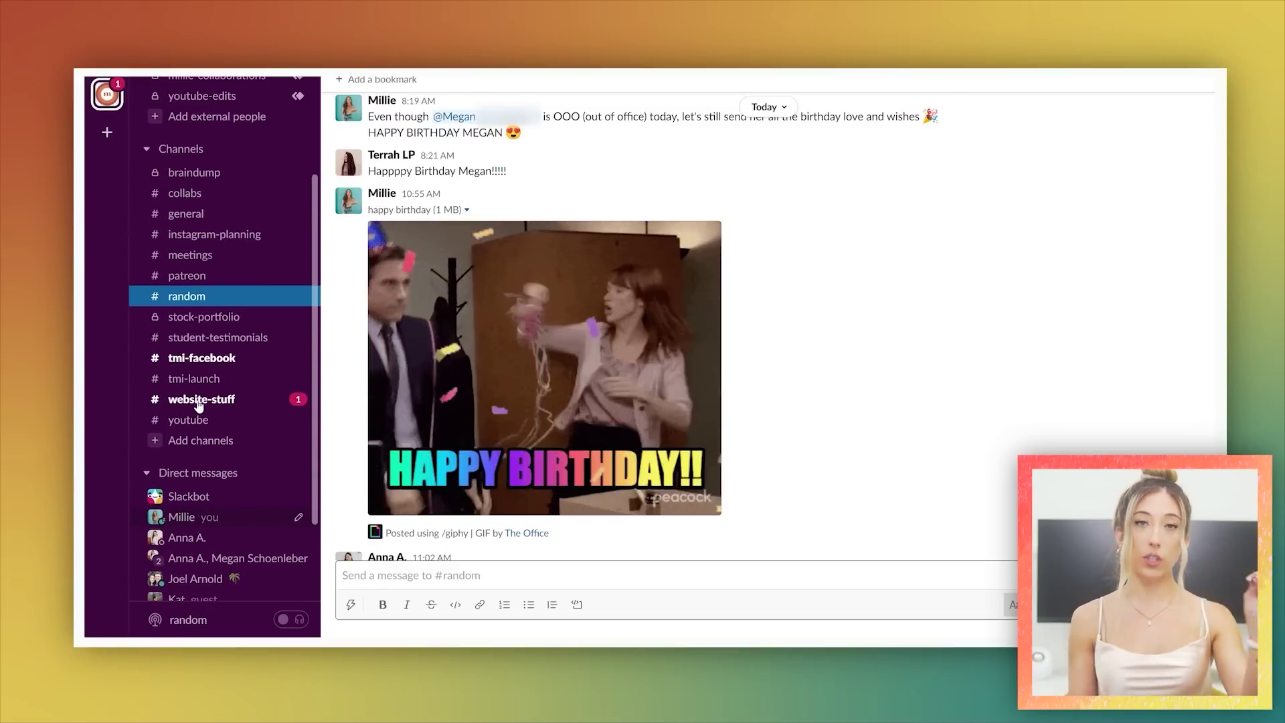